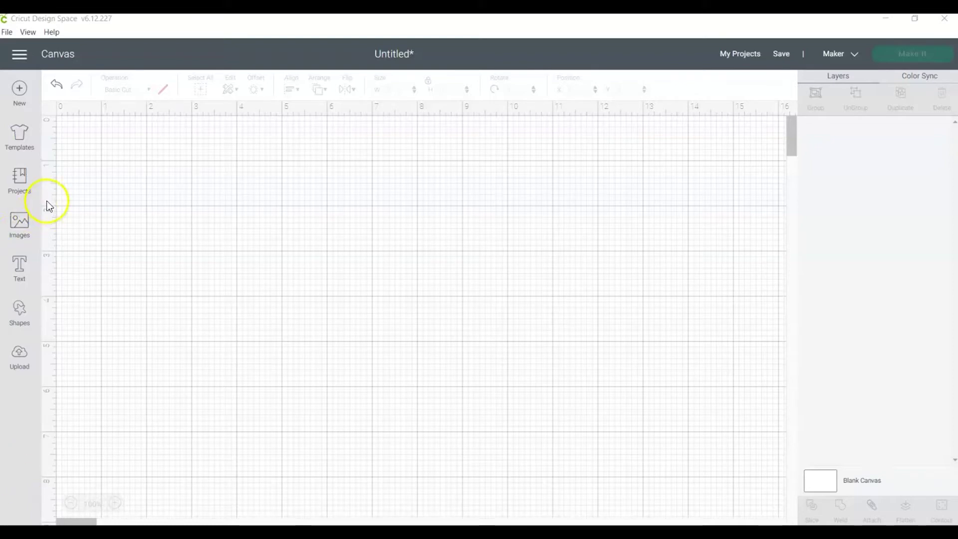
Insert the 'If you see someone who could use a friend, be one!' quote image onto the canvas
click(25, 221)
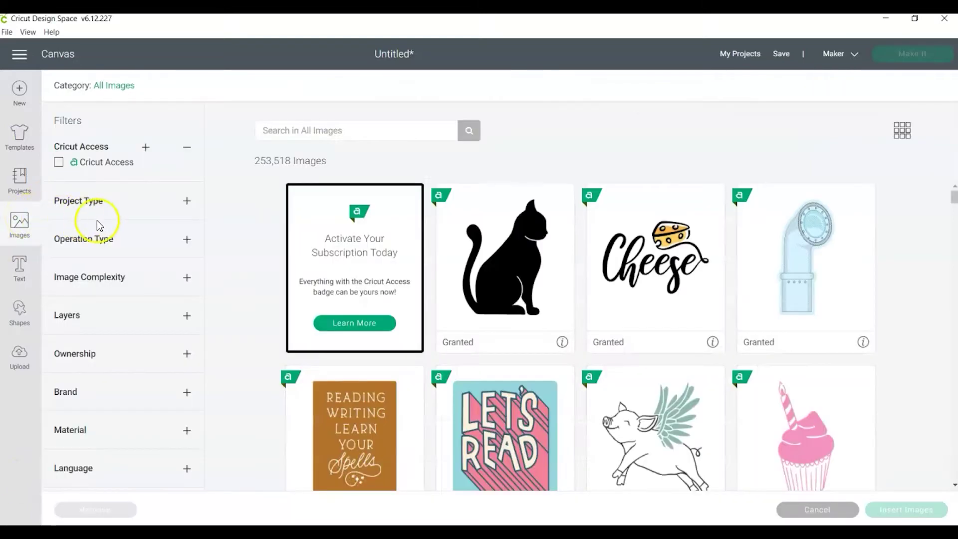
scroll(303, 261, down, 4)
scroll(303, 260, down, 1)
click(351, 352)
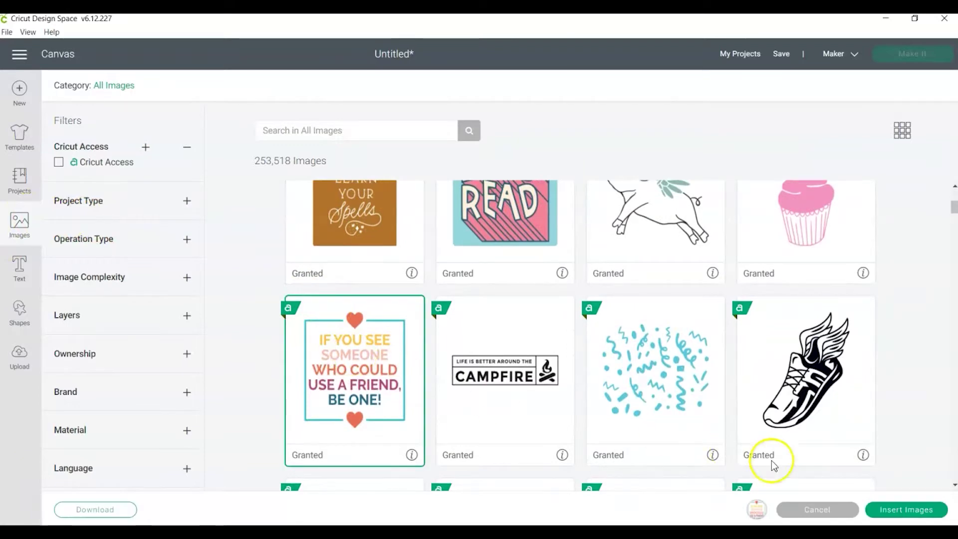
click(896, 508)
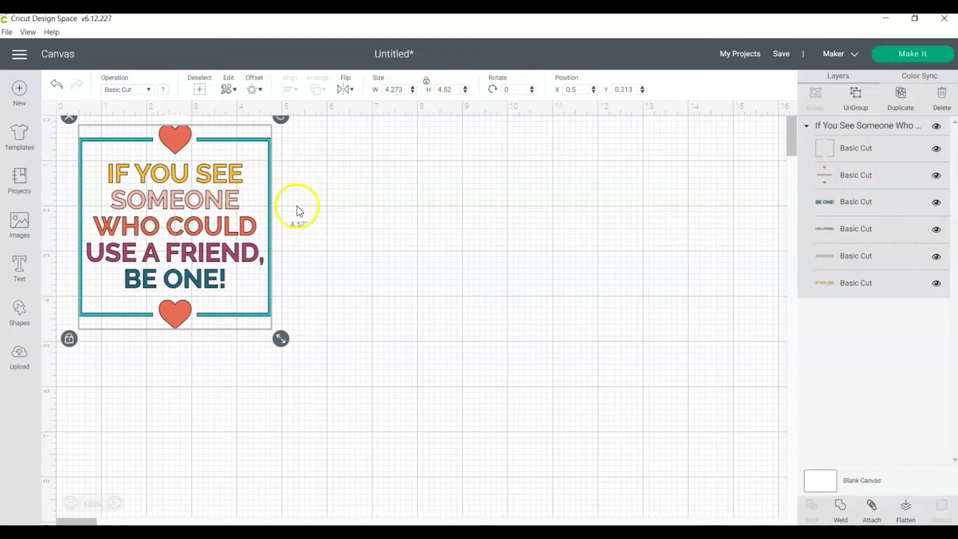
Ungroup the quote design into its six separate layers
click(861, 106)
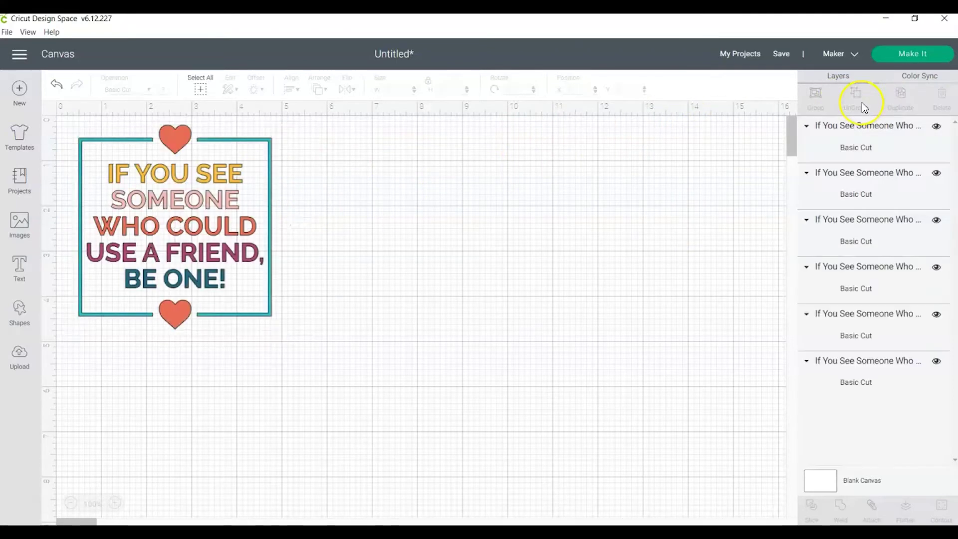
key(ctrl+z)
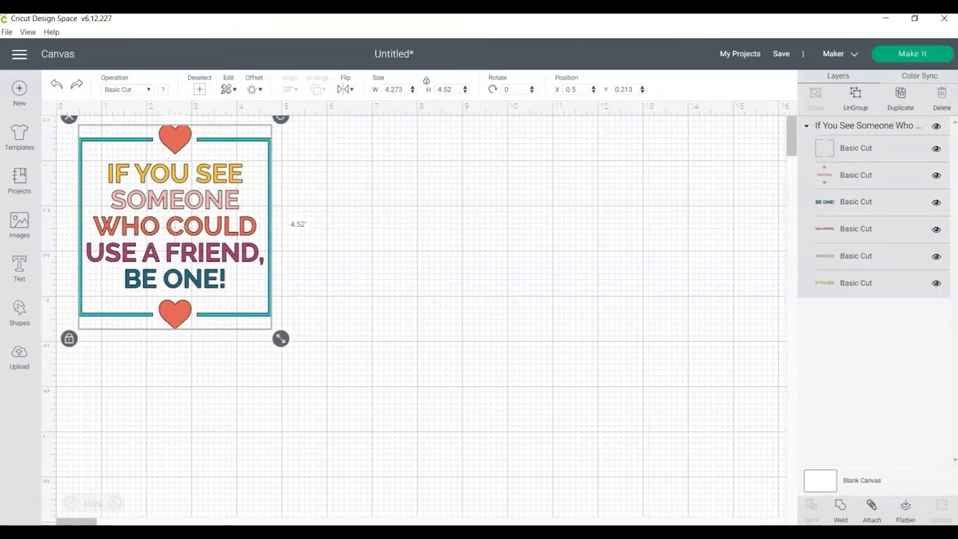
click(853, 101)
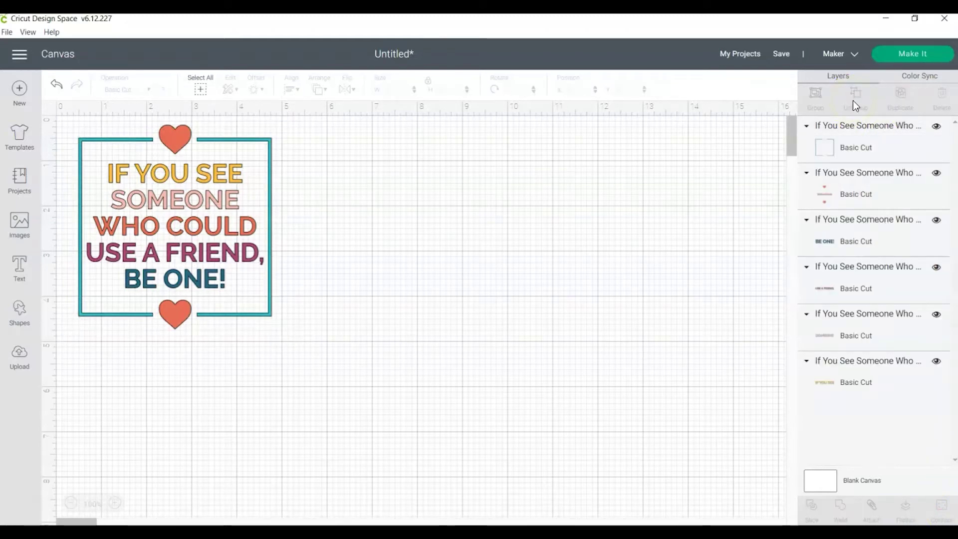
click(913, 183)
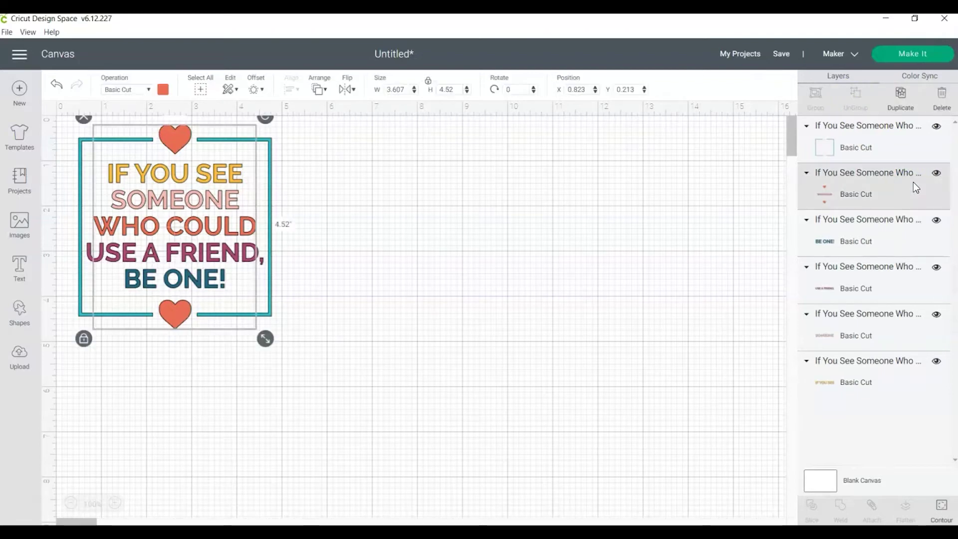
Hide both heart contours so the hearts layer shows only the WHO COULD text
click(942, 506)
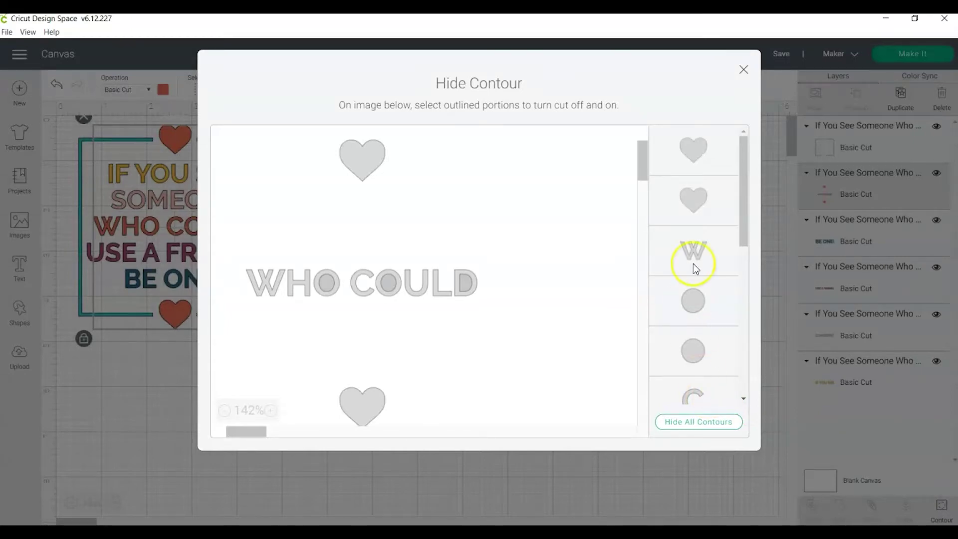
click(705, 199)
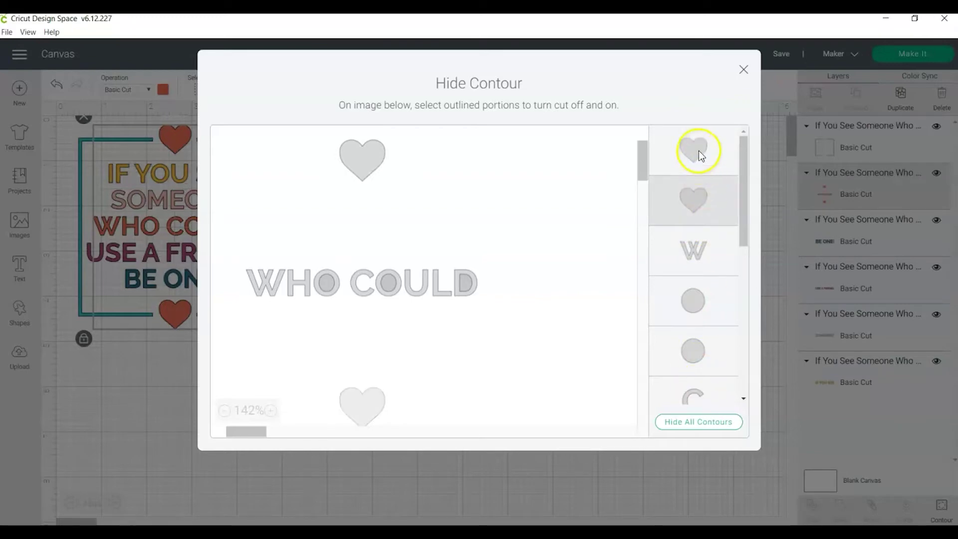
click(698, 151)
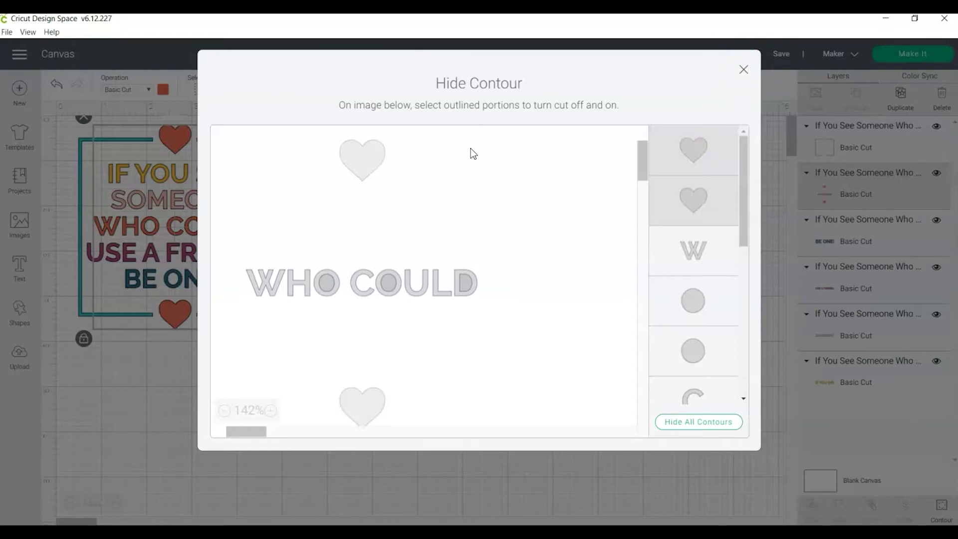
click(372, 153)
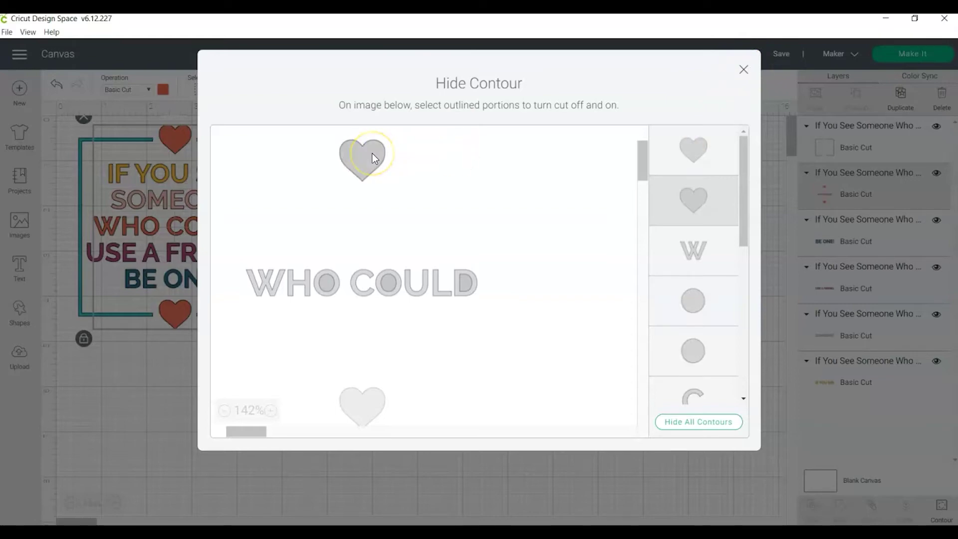
click(743, 70)
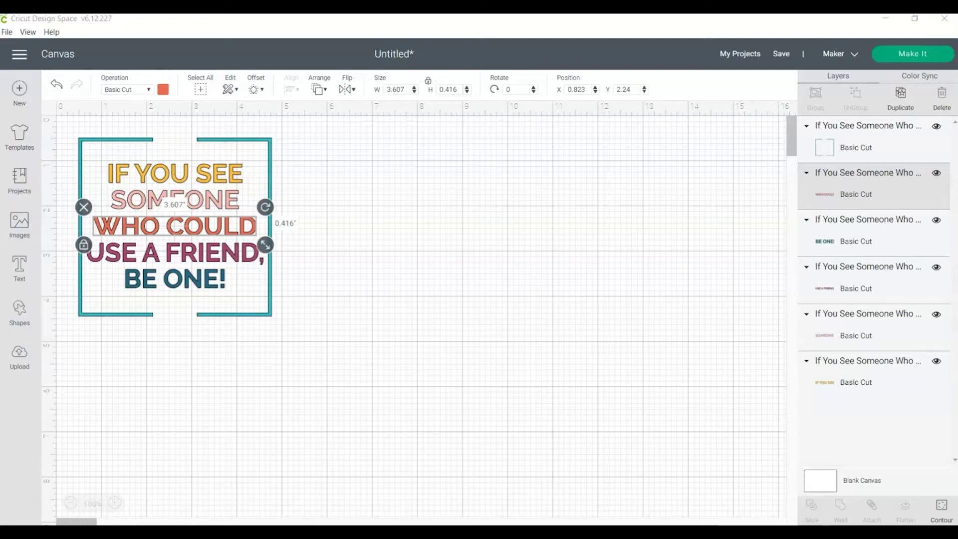
click(19, 311)
click(68, 324)
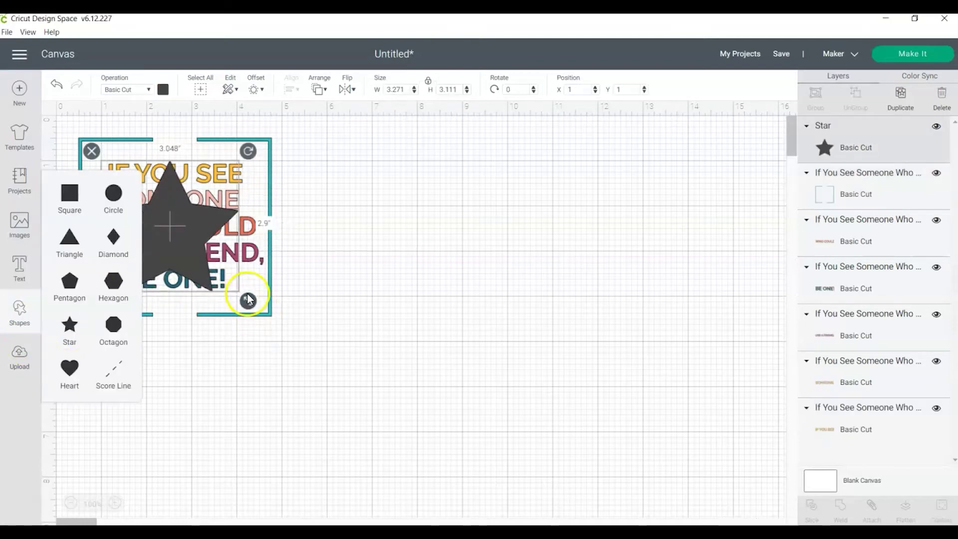
drag(250, 299, 157, 214)
drag(124, 171, 172, 136)
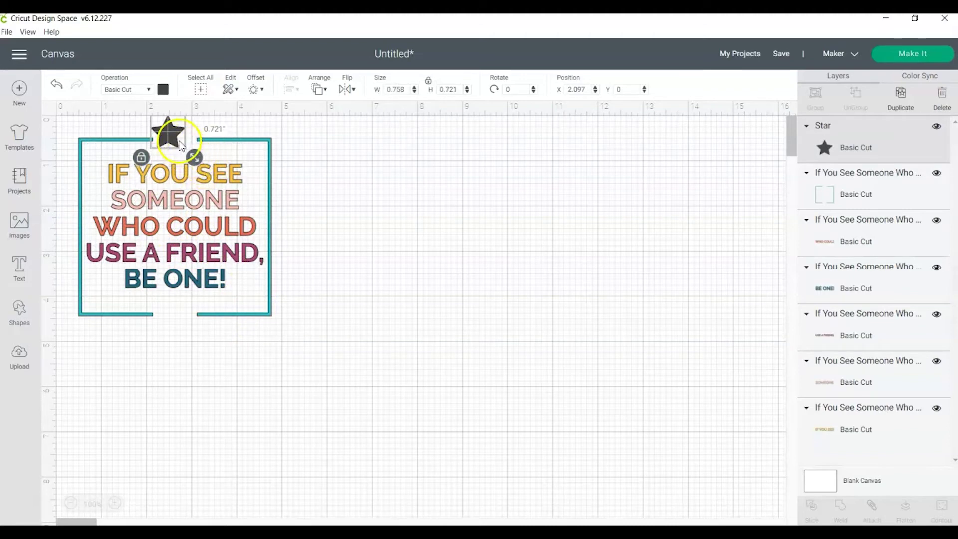
key(ctrl+d)
drag(236, 133, 166, 314)
click(139, 381)
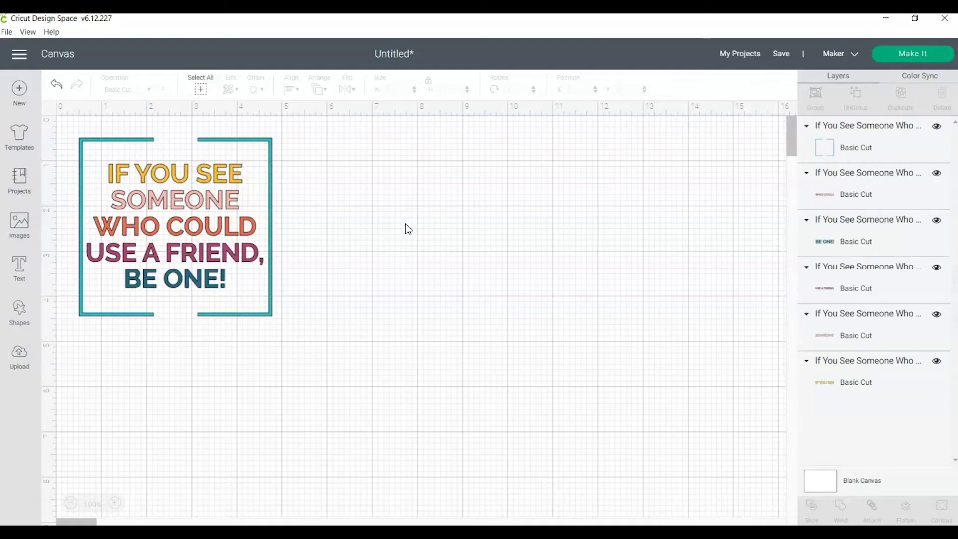
Unhide both heart contours on the WHO COULD layer, then select the whole quote design
click(854, 194)
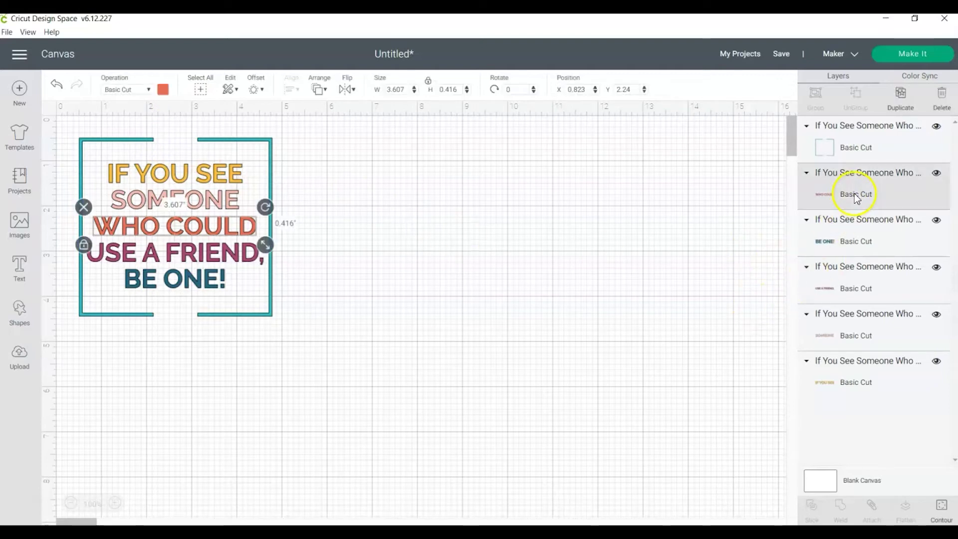
click(942, 506)
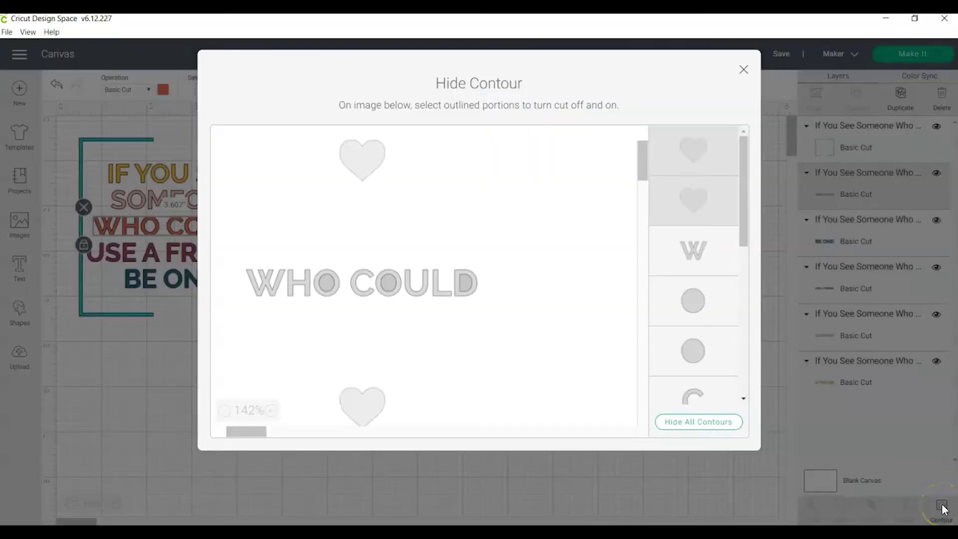
click(669, 160)
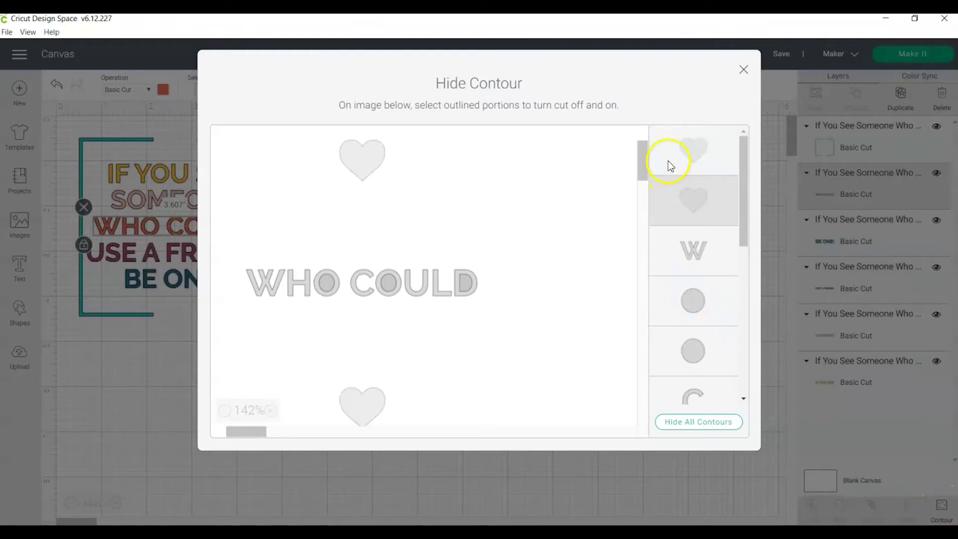
click(678, 206)
click(742, 70)
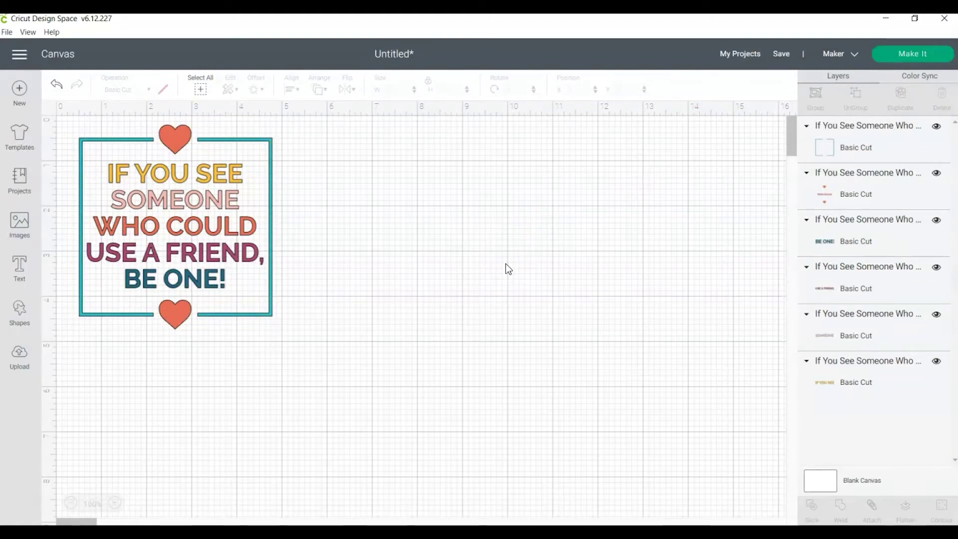
click(34, 491)
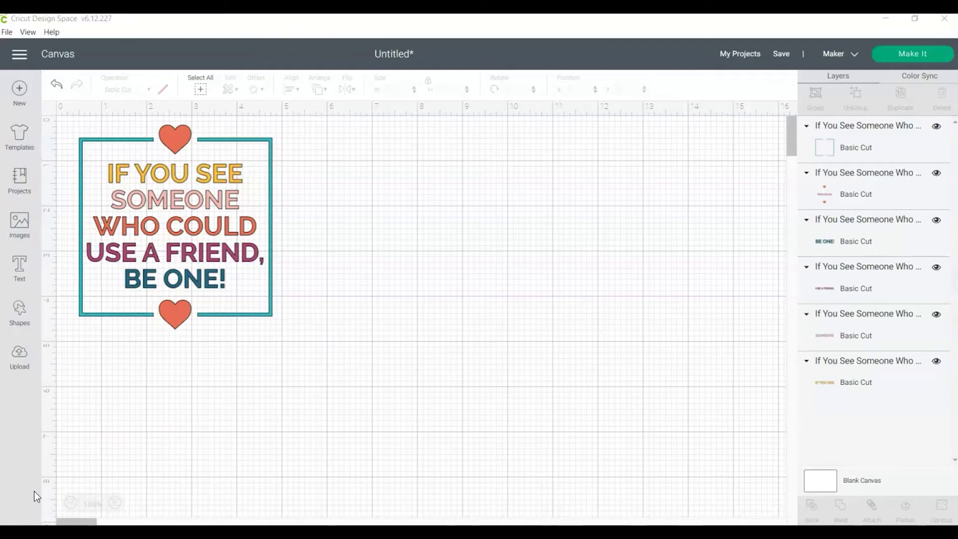
drag(230, 396, 71, 114)
Delete the entire friend quote design, leaving the canvas empty
key(Delete)
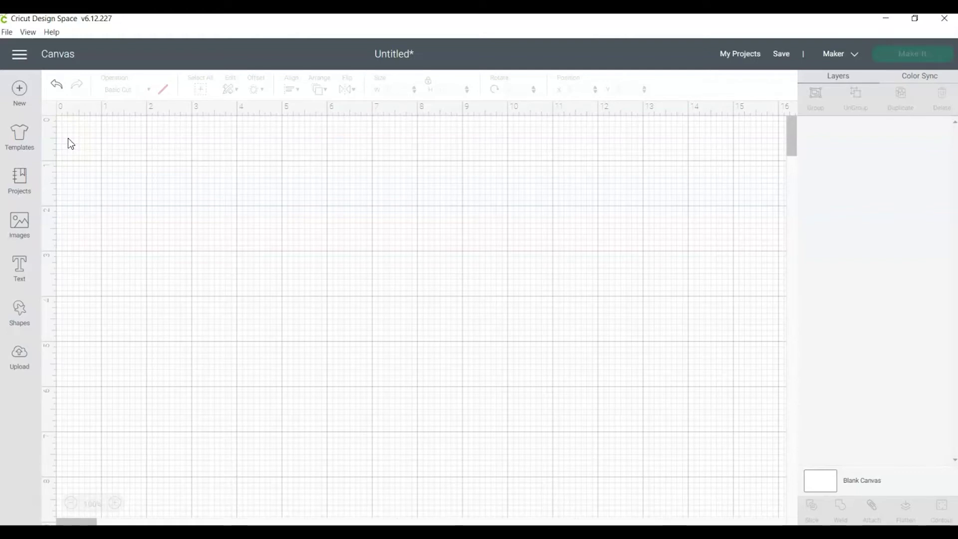
click(15, 222)
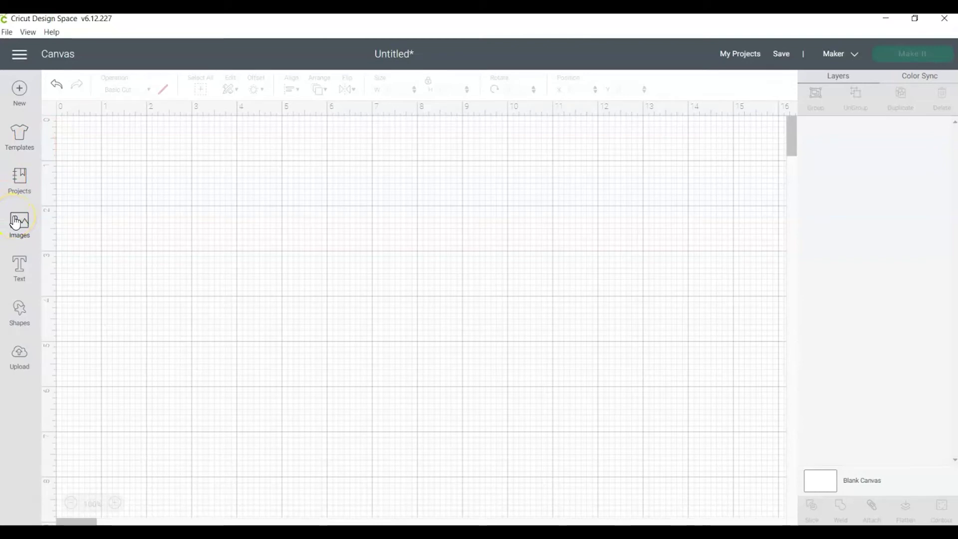
Search the image library for 'happy birthday' and insert the Happy Birthday image
click(332, 137)
text(happy b)
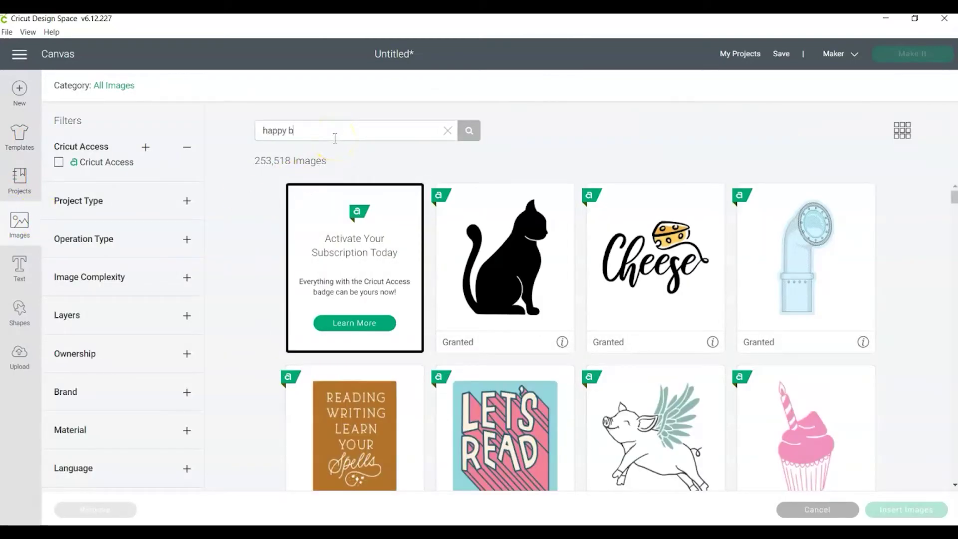
text(irthday)
key(Return)
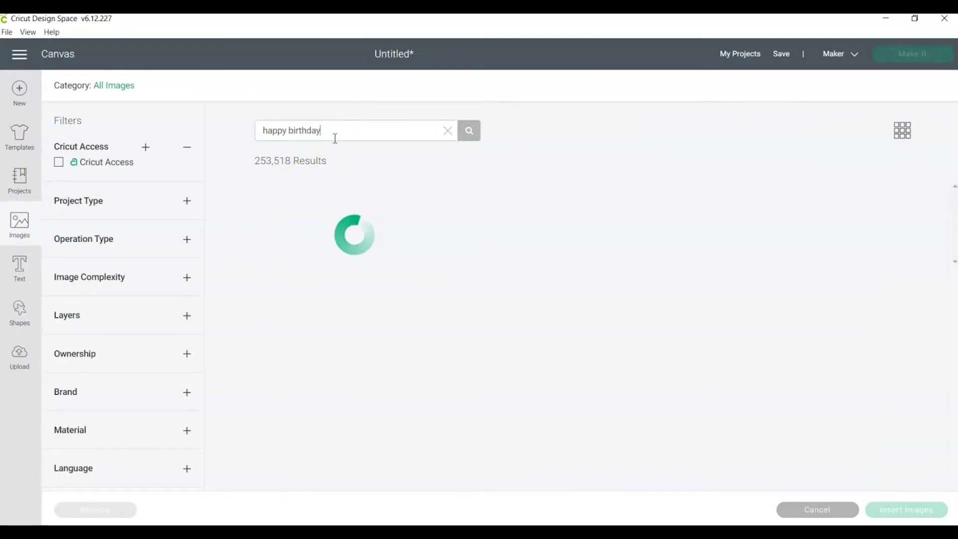
scroll(642, 278, down, 5)
click(673, 320)
click(915, 512)
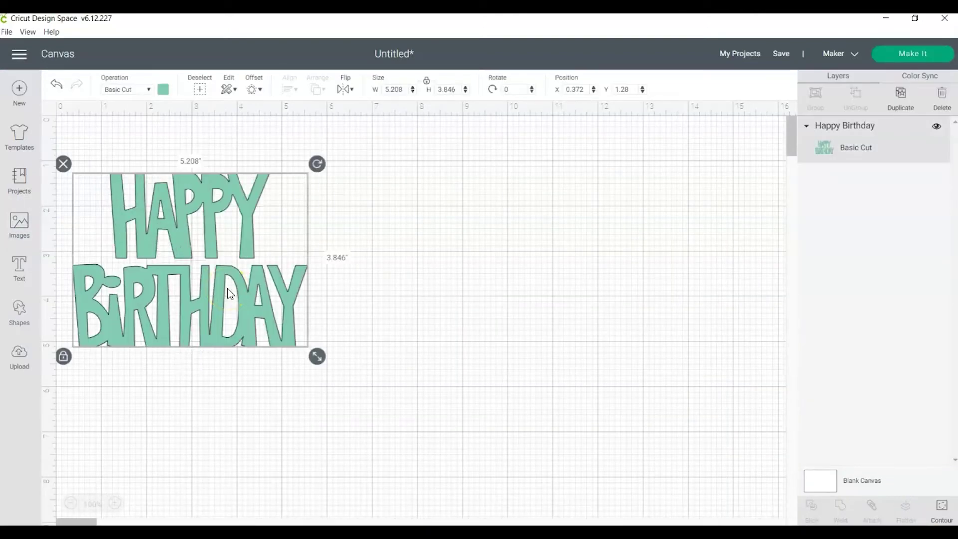
Duplicate the Happy Birthday design twice, placing one copy to the right and one below
click(902, 93)
drag(223, 295, 442, 284)
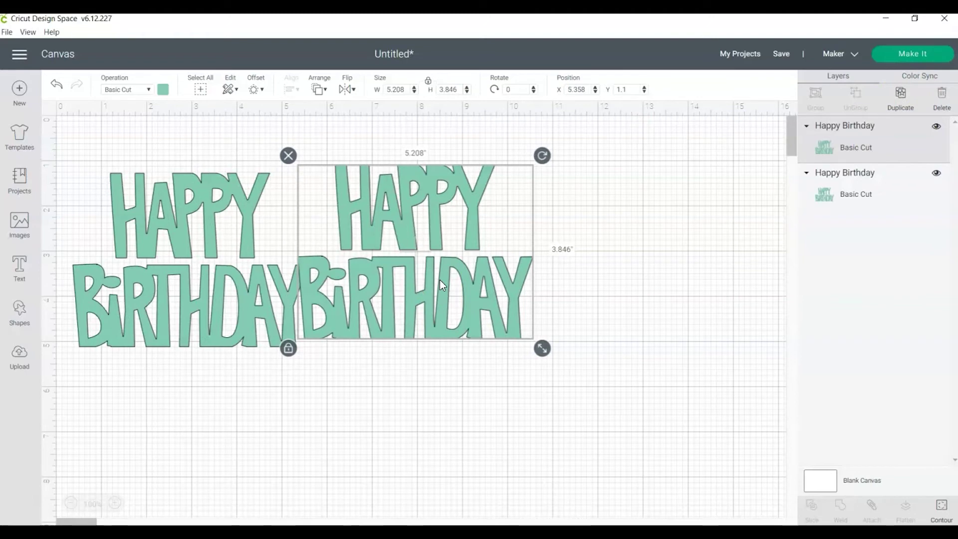
drag(439, 279, 471, 287)
click(289, 442)
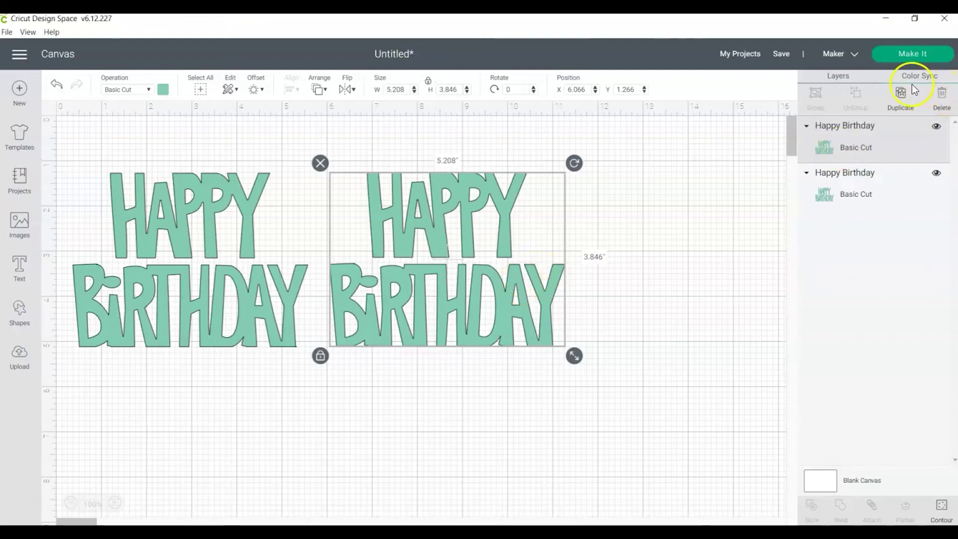
key(ctrl+d)
drag(529, 297, 510, 471)
click(379, 282)
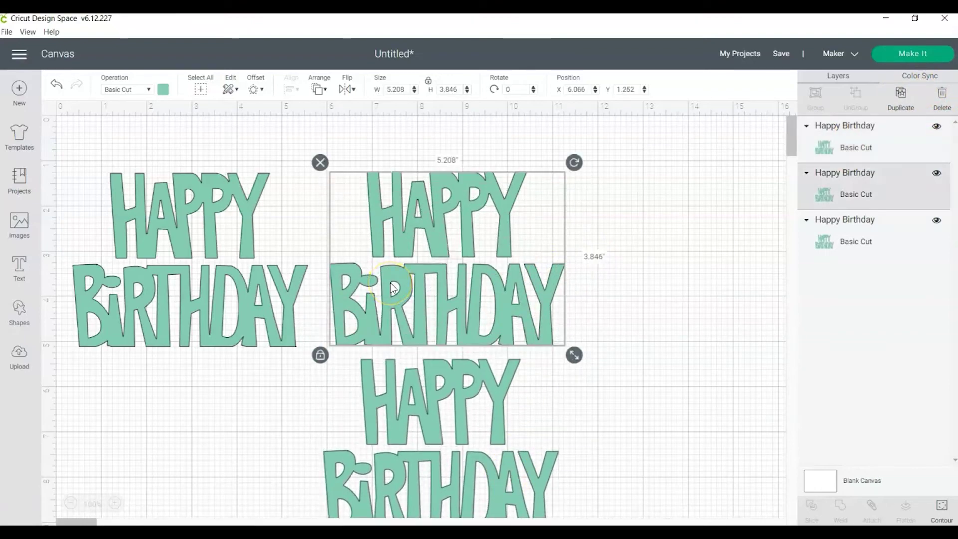
Hide the BIRTHDAY contour on the middle copy so only HAPPY is cut
click(942, 507)
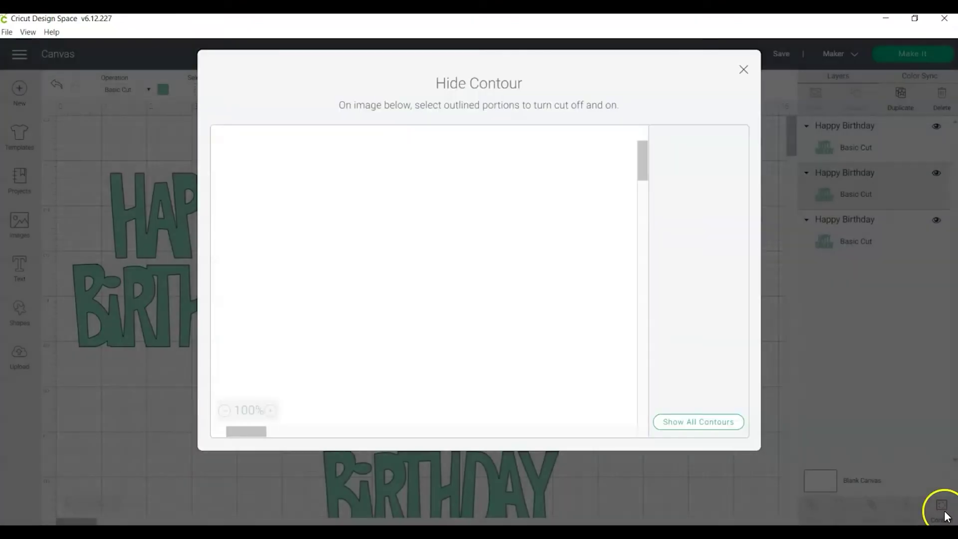
click(237, 338)
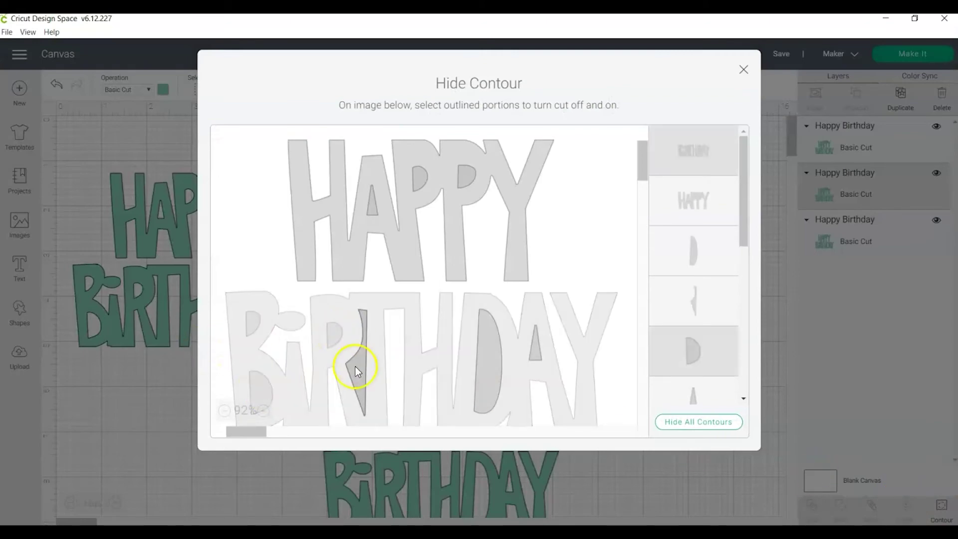
click(532, 348)
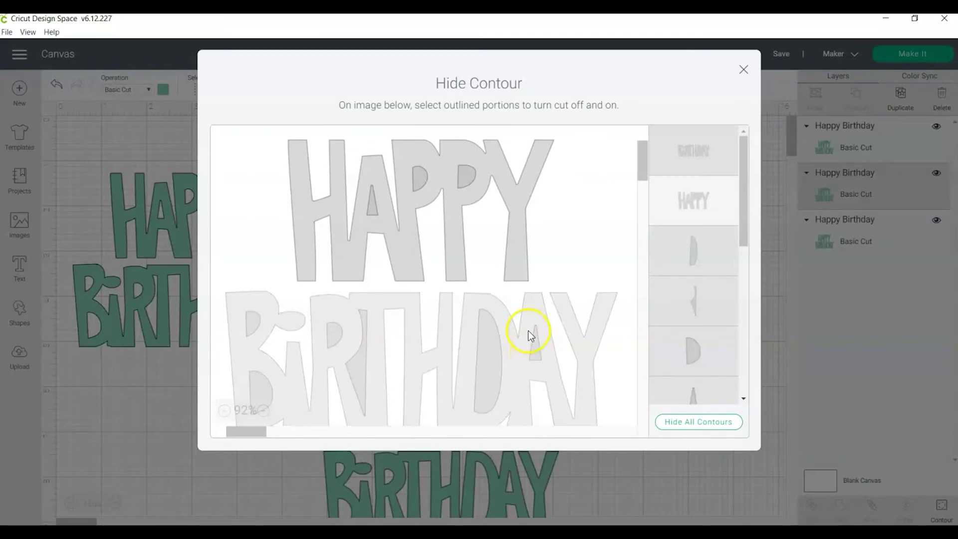
click(743, 70)
Hide the HAPPY contour on the bottom copy so only BIRTHDAY is cut
click(480, 405)
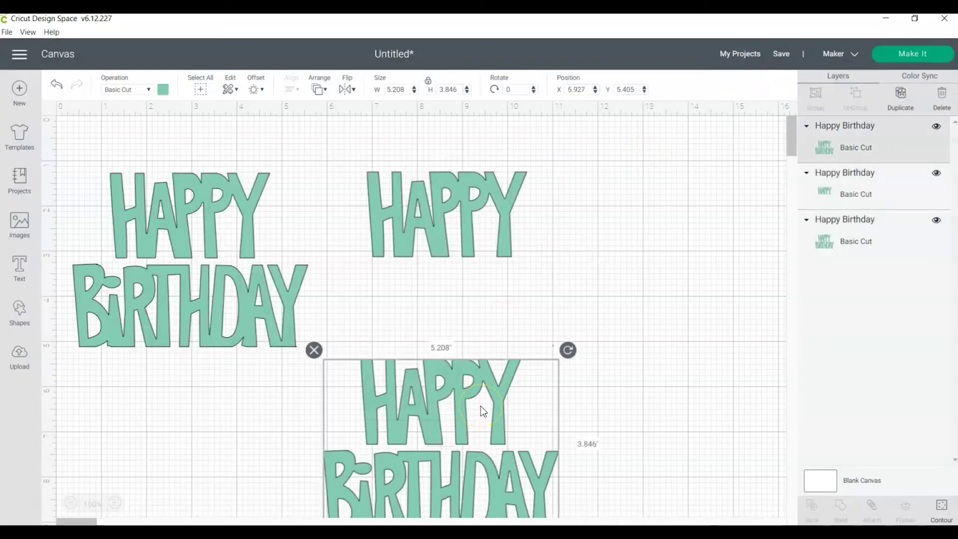
click(941, 508)
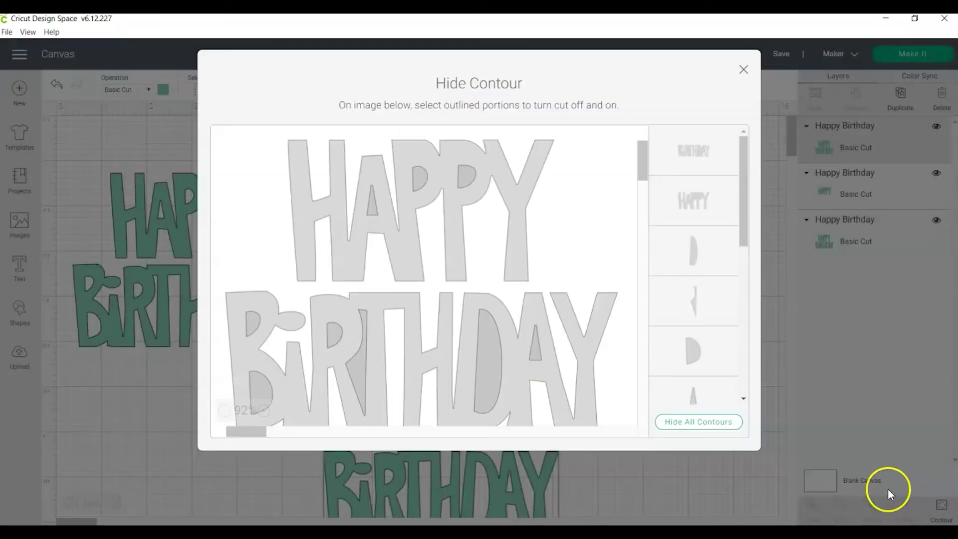
click(327, 220)
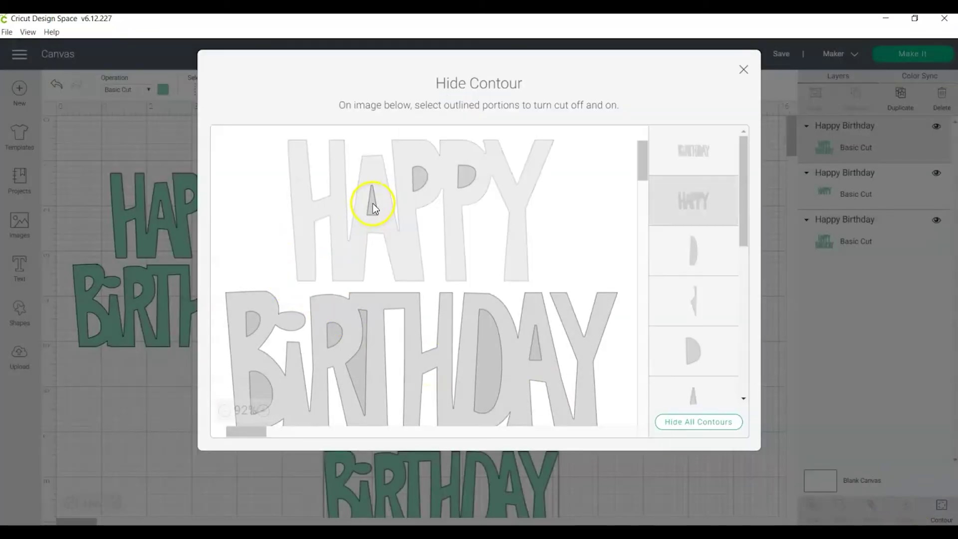
click(528, 172)
click(528, 170)
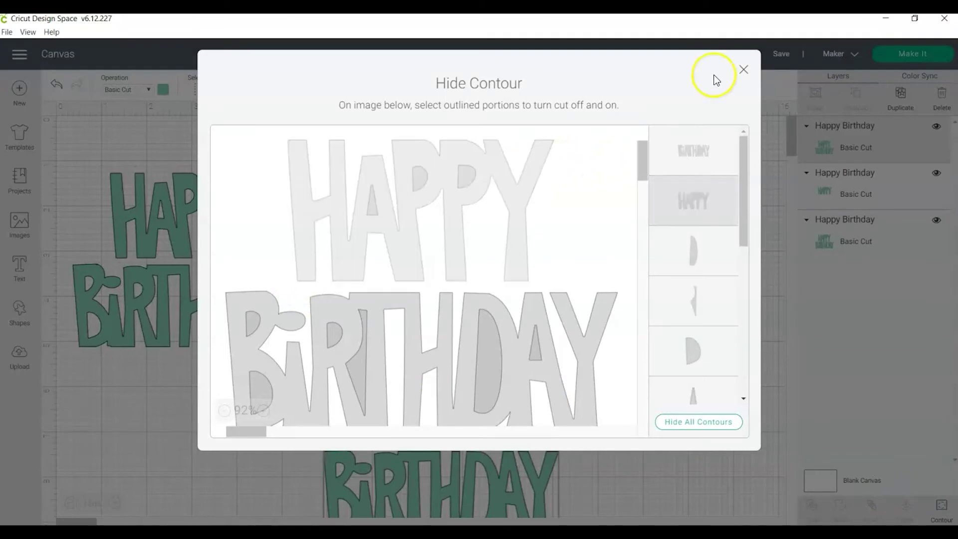
click(742, 70)
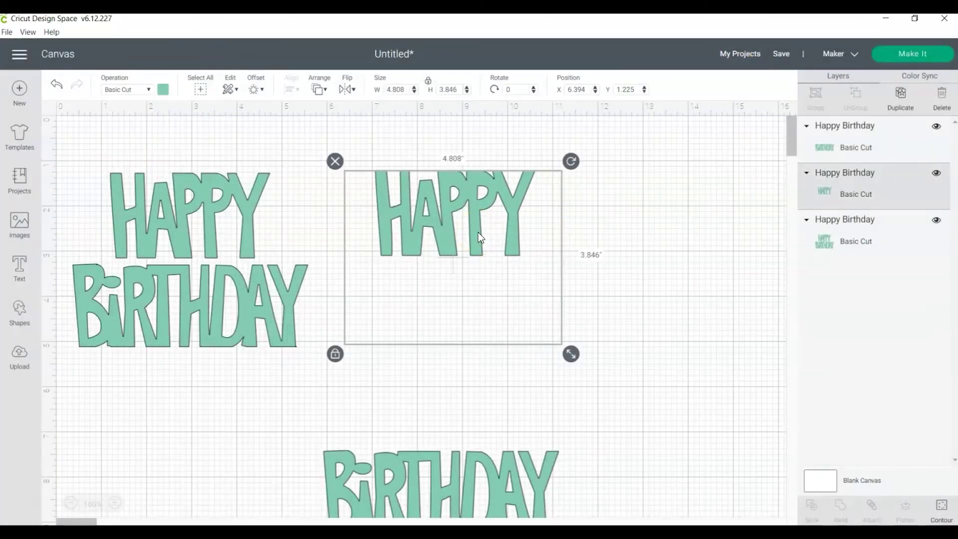
Drag the HAPPY and BIRTHDAY pieces onto the original's words and delete the original full layer
drag(478, 232, 212, 232)
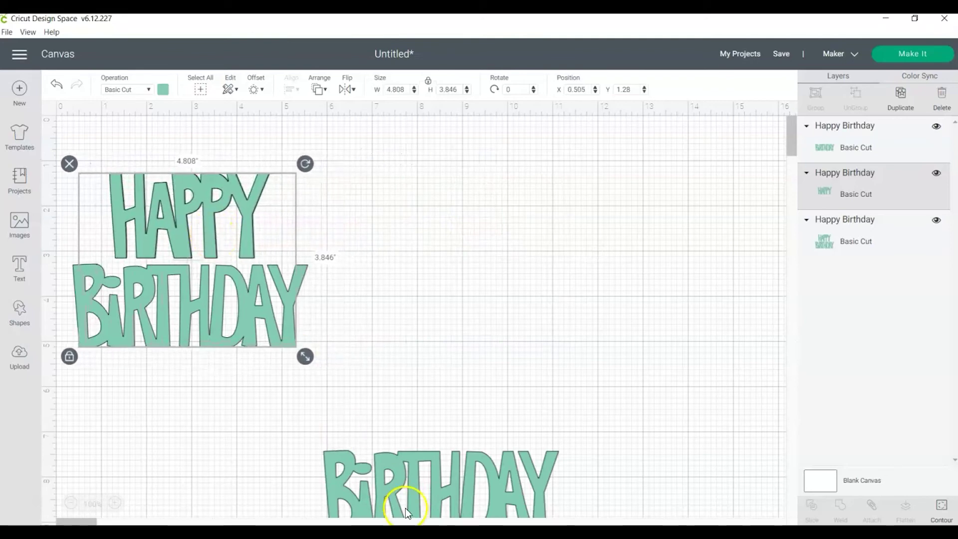
drag(398, 486, 145, 297)
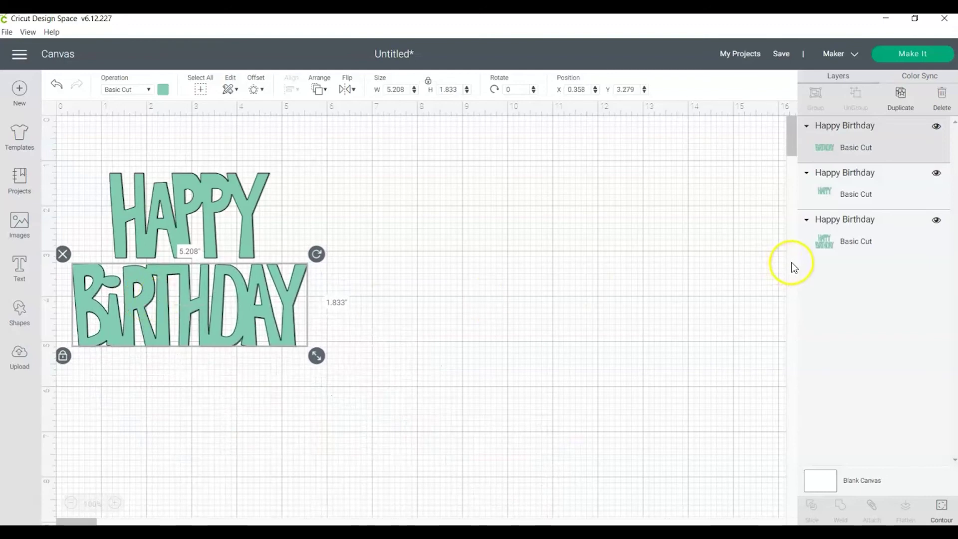
click(853, 230)
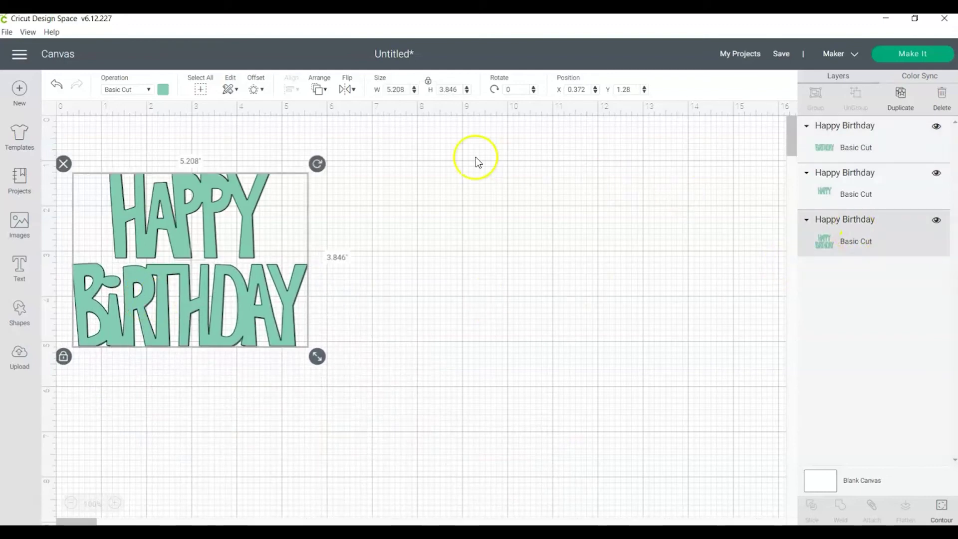
click(940, 99)
click(160, 436)
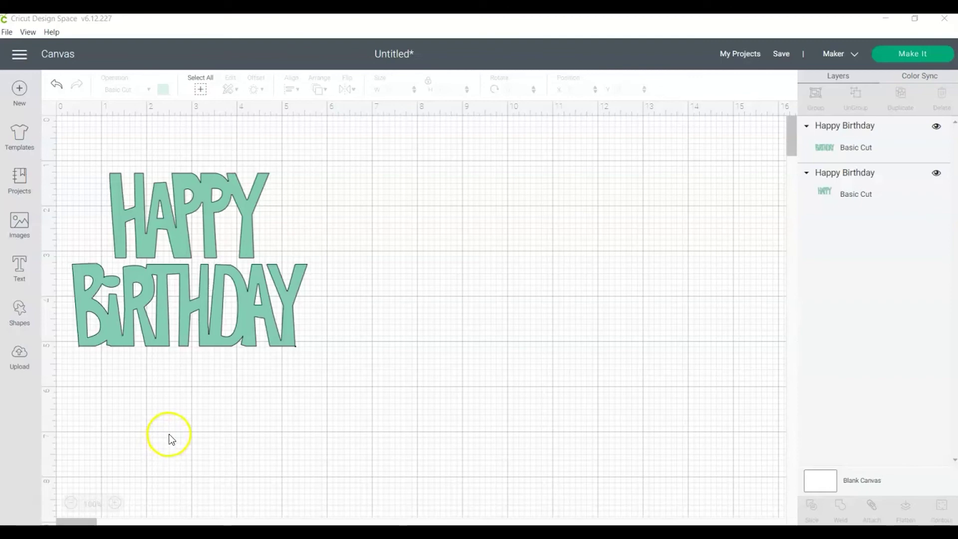
click(209, 242)
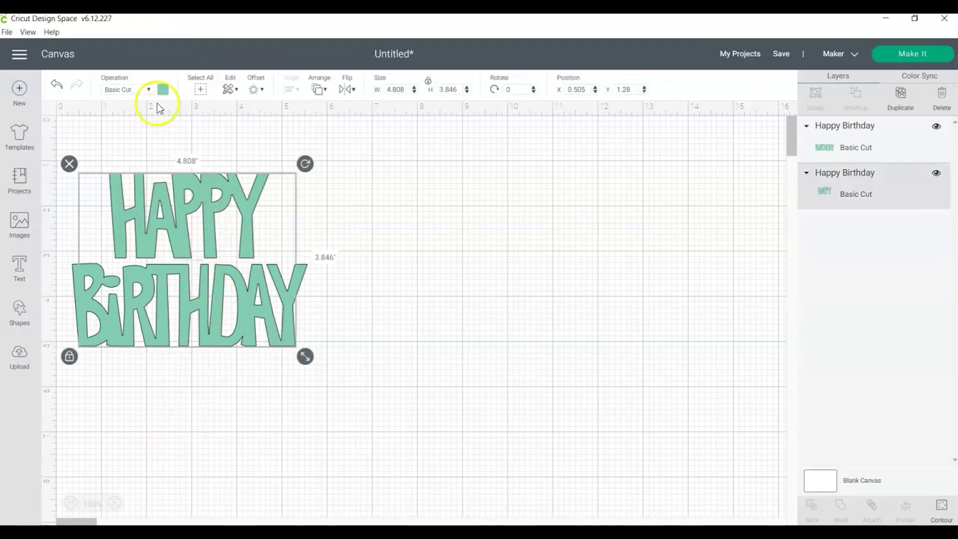
Switch HAPPY's operation from Basic Cut to Pen and move BIRTHDAY to the upper right
click(145, 90)
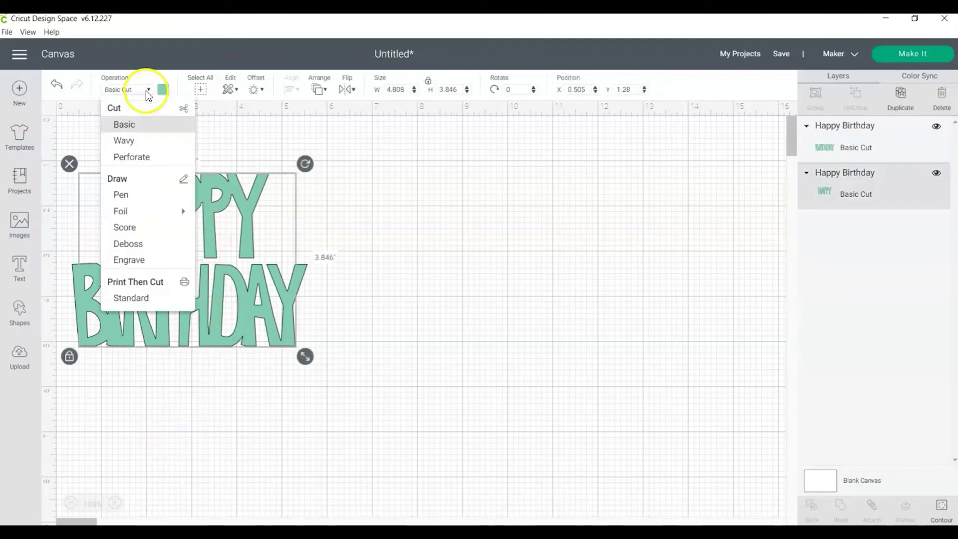
click(132, 197)
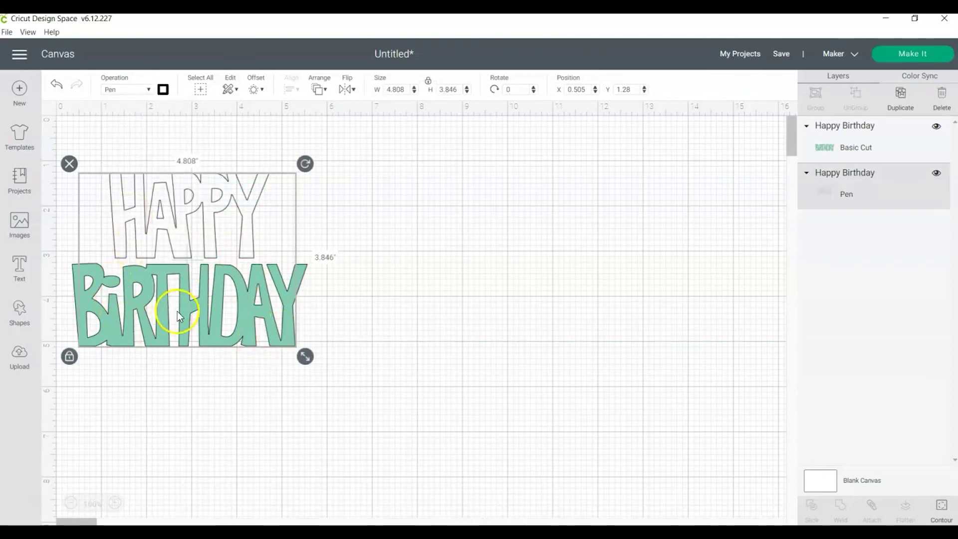
drag(178, 311, 456, 205)
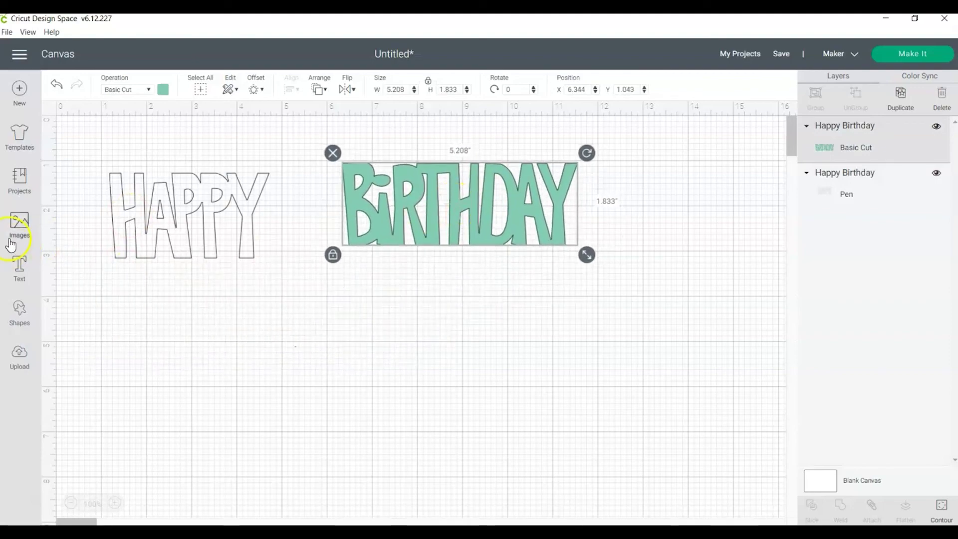
Insert the yellow and teal Happy Birthday image, ungroup it and delete the yellow layer
click(22, 230)
scroll(545, 331, down, 3)
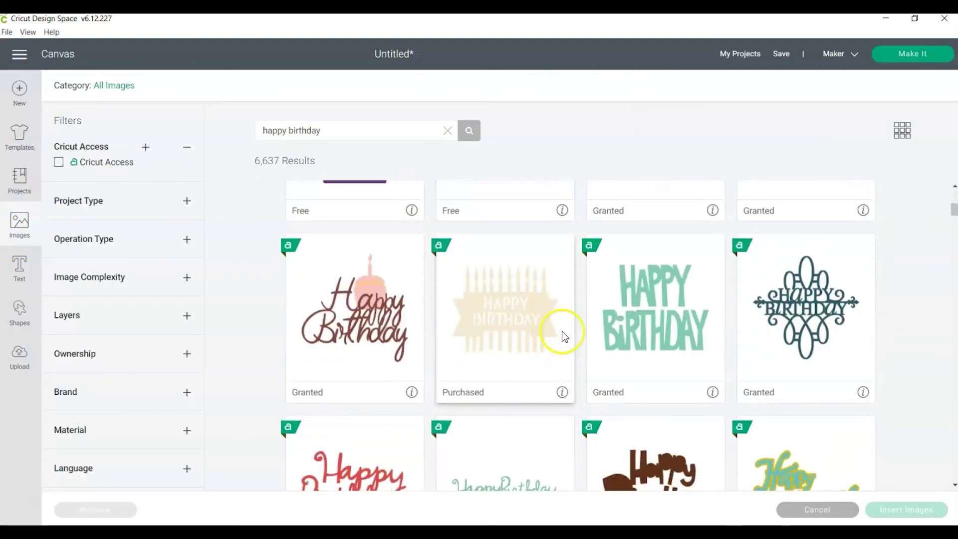
scroll(563, 336, down, 3)
click(748, 334)
click(898, 509)
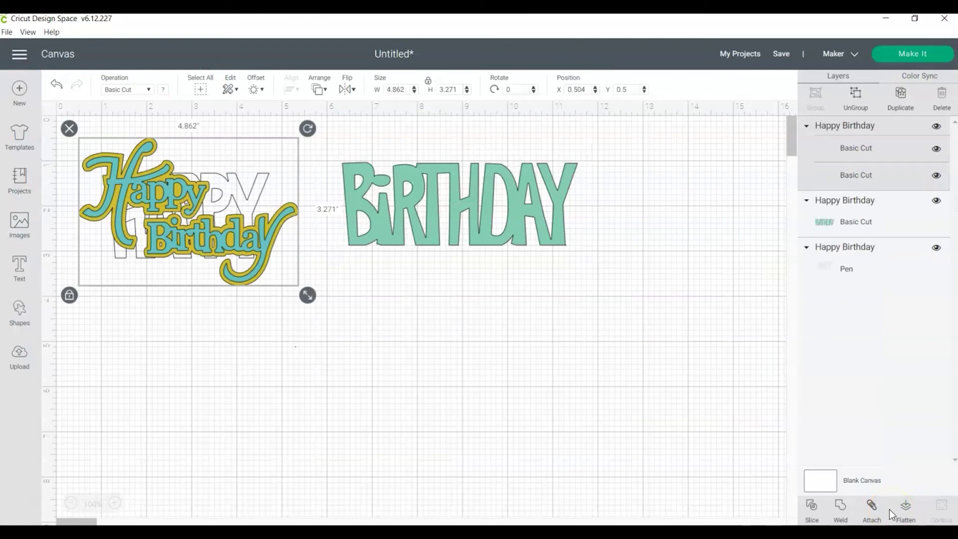
drag(245, 235, 389, 381)
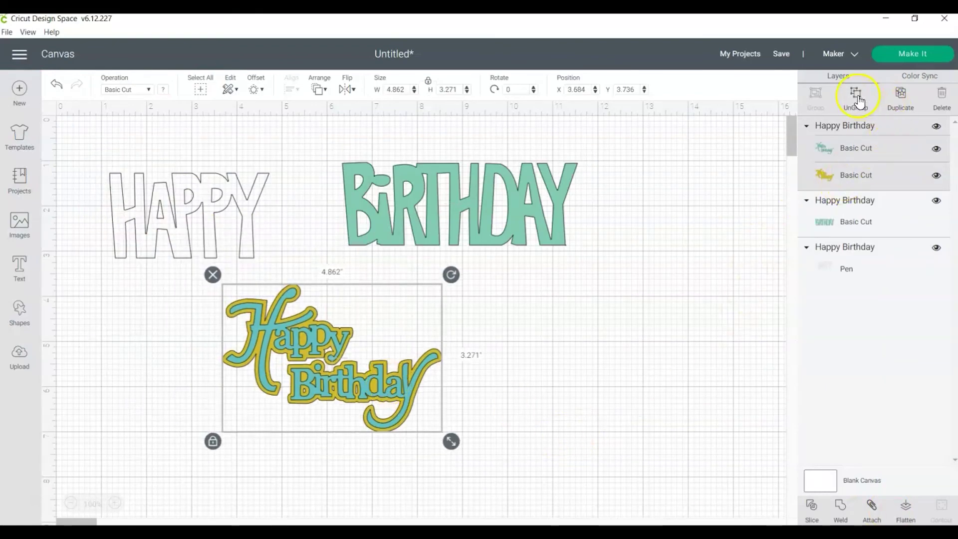
click(858, 101)
click(835, 190)
click(941, 97)
Hide the teal image's Happy contours and place Birthday under HAPPY, resized to 4.804 by 2.459
click(381, 389)
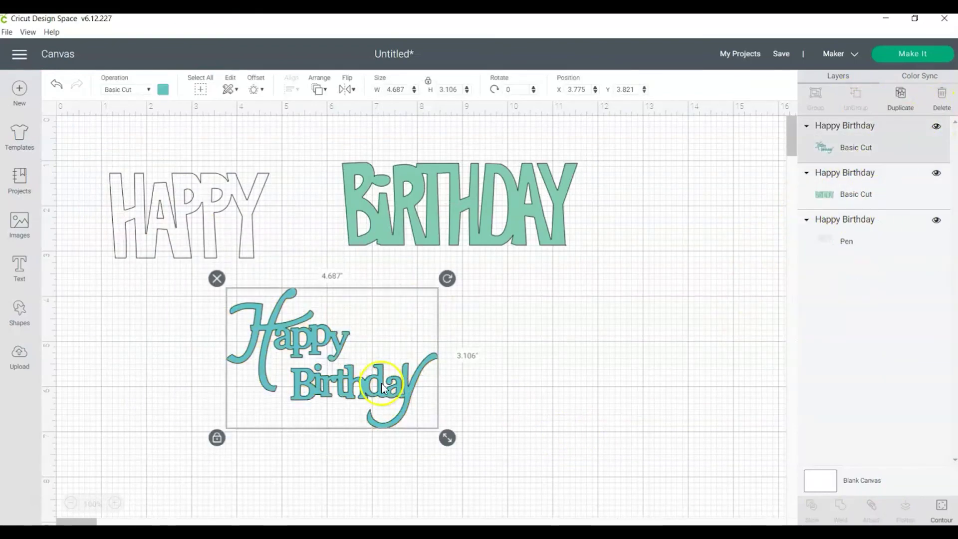
click(941, 508)
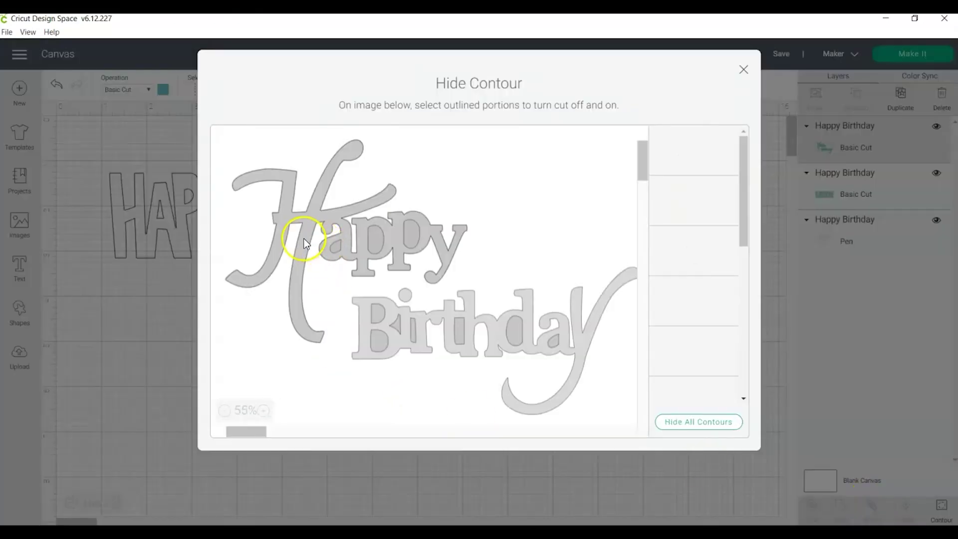
click(360, 241)
click(408, 233)
click(720, 152)
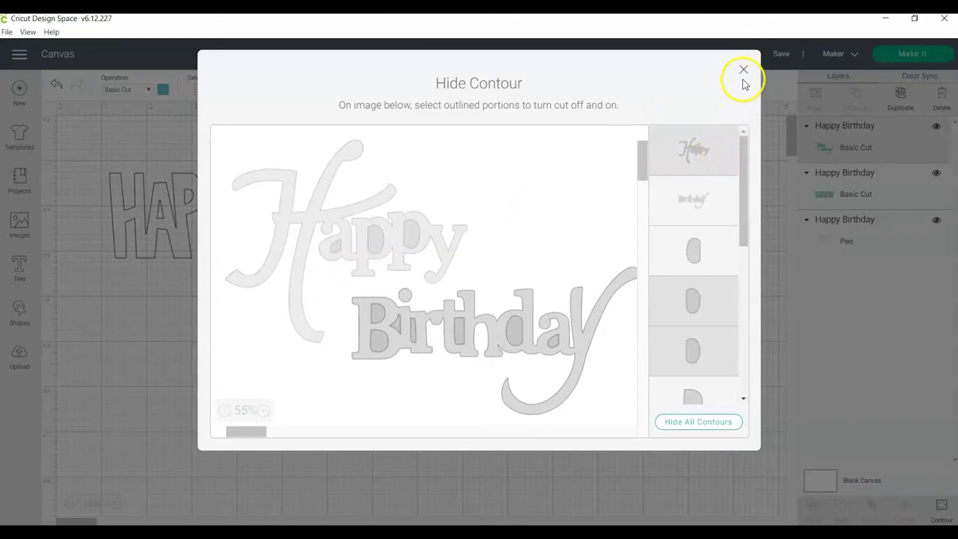
click(742, 71)
drag(405, 394, 232, 319)
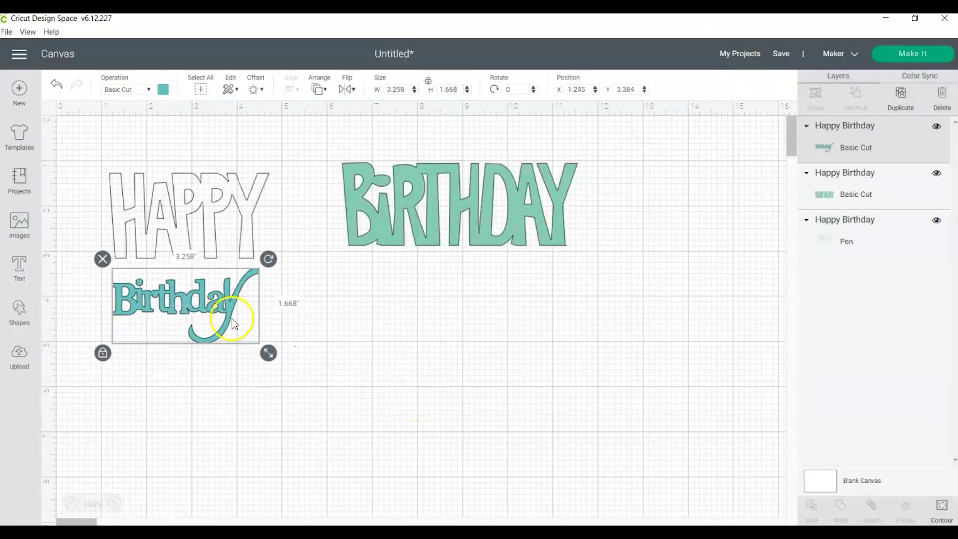
drag(269, 353, 257, 318)
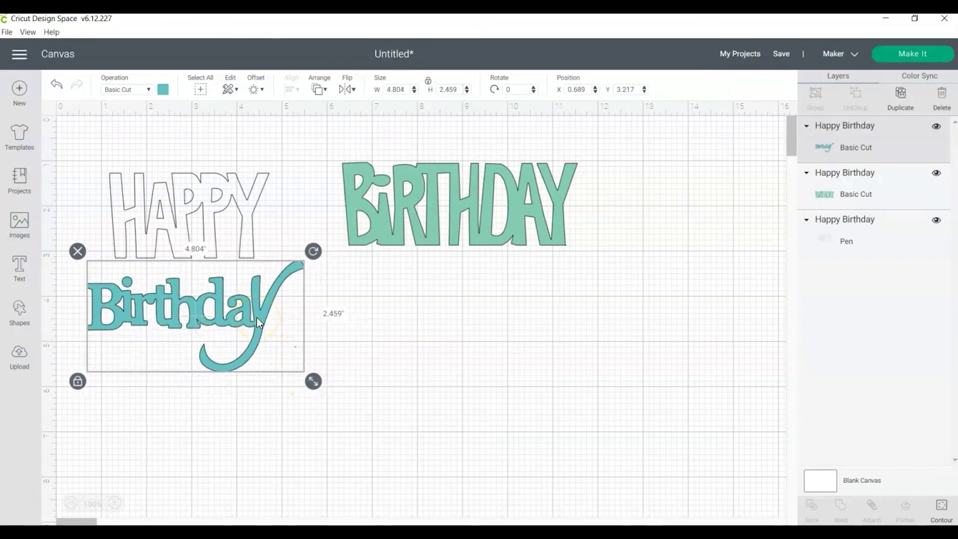